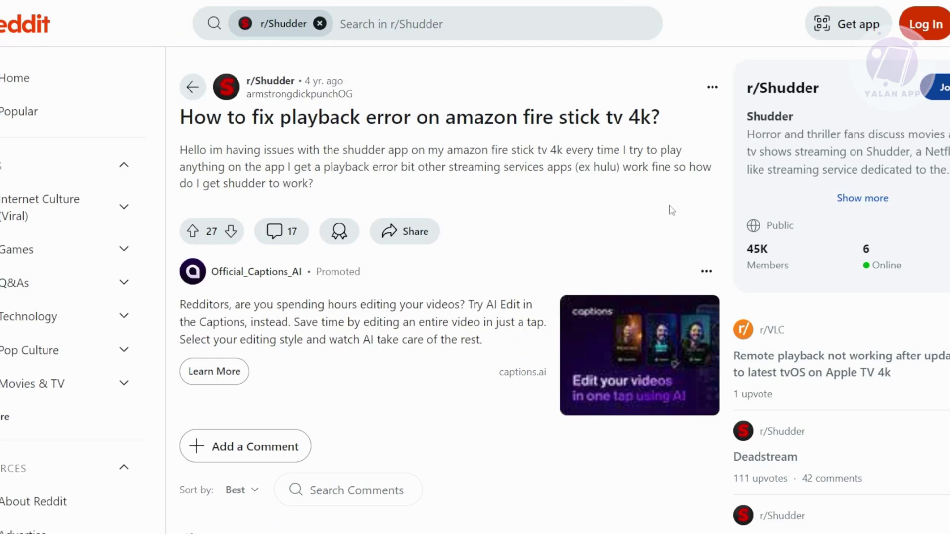
scroll(671, 209, down, 5)
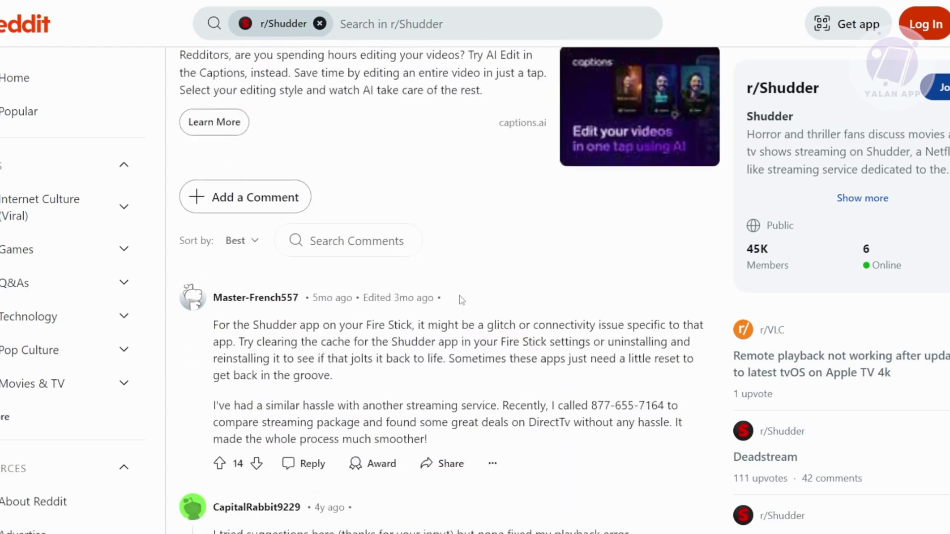
scroll(520, 260, down, 3)
scroll(475, 290, down, 2)
scroll(474, 293, down, 2)
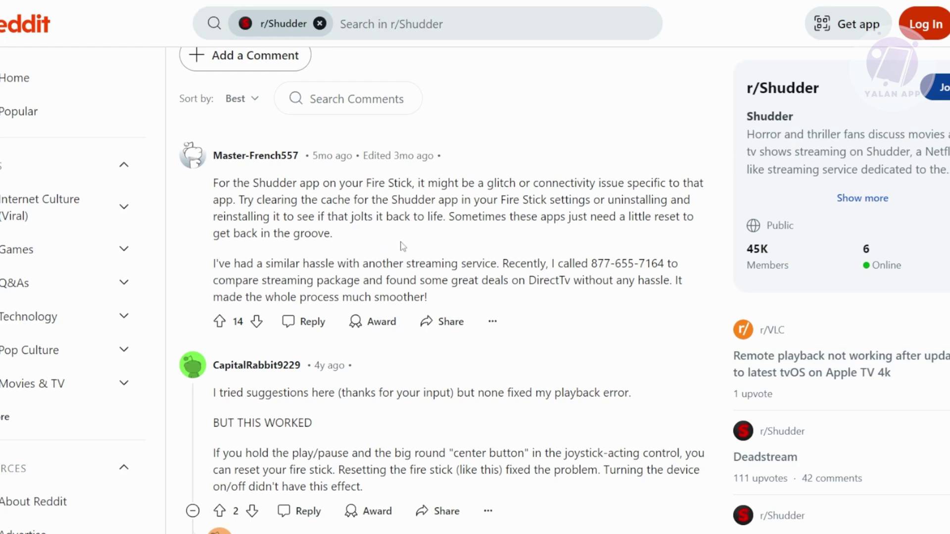
Step: Highlight the first comment's 'clear the Shudder app cache' and 'uninstall and reinstall' suggestions, then deselect
drag(256, 201, 460, 199)
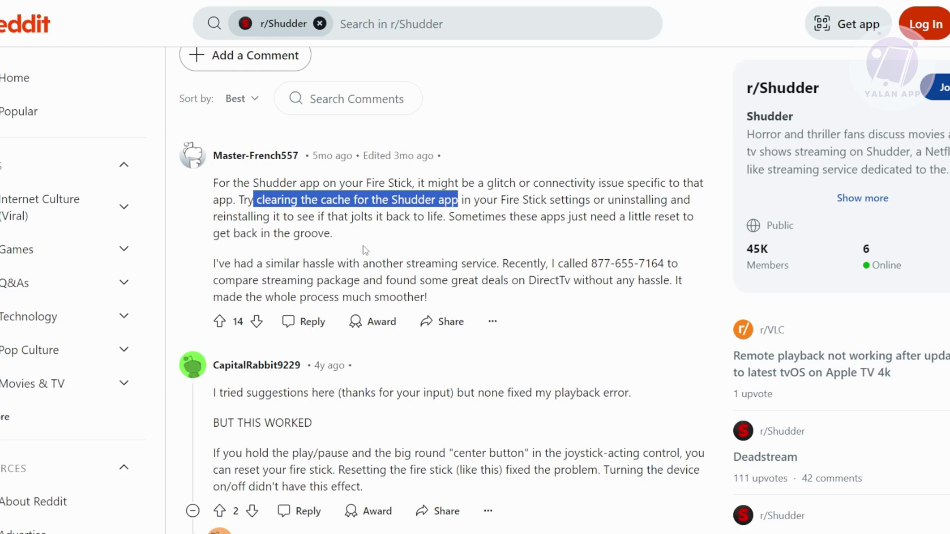
click(389, 200)
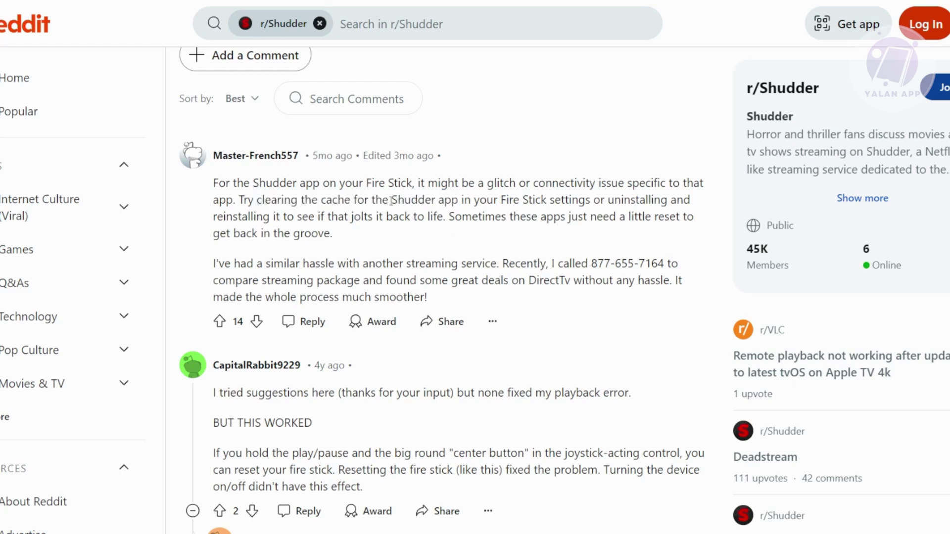
drag(391, 200, 460, 201)
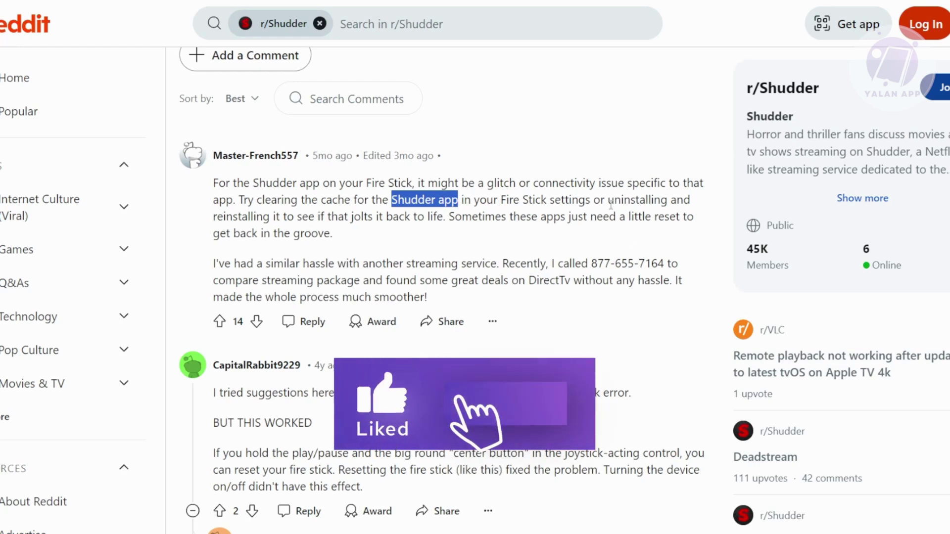
mouse_move(608, 201)
mouse_down()
mouse_move(668, 200)
mouse_move(429, 246)
mouse_up()
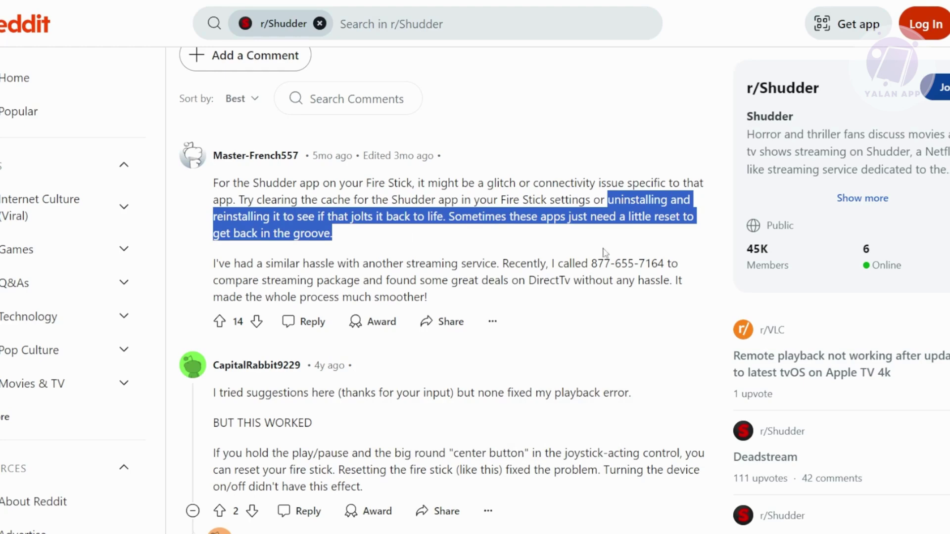
click(383, 247)
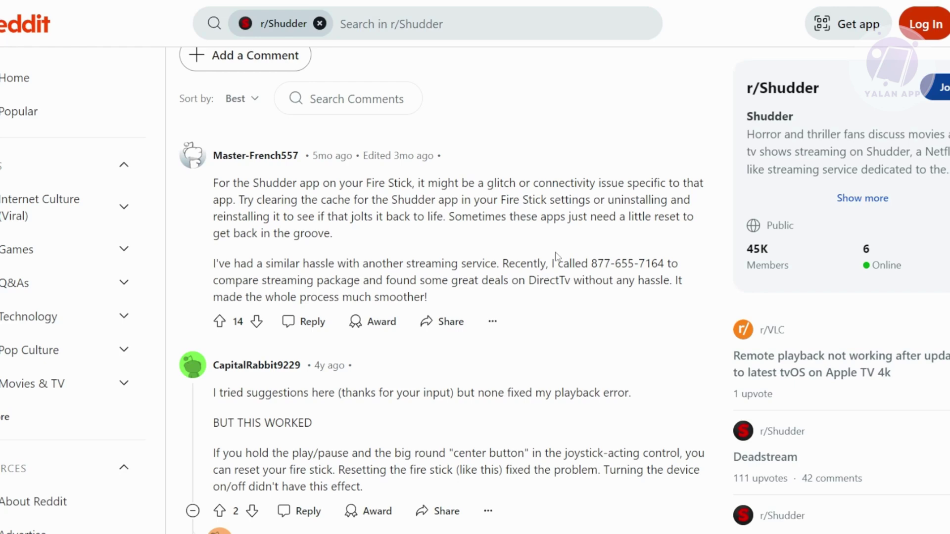
scroll(557, 256, down, 2)
scroll(557, 256, down, 1)
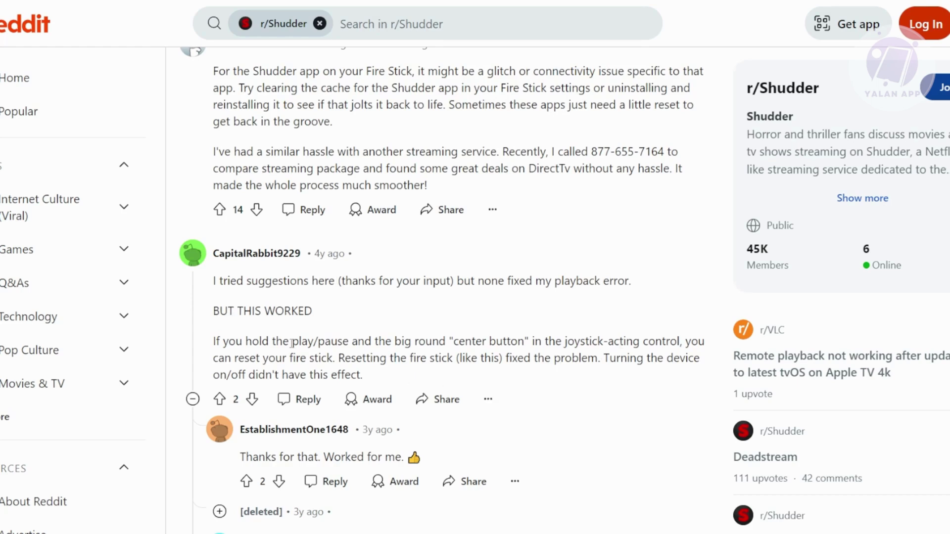
Step: Highlight 'play/pause', 'center button' and 'Resetting the fire stick' in the reset reply
drag(292, 341, 348, 340)
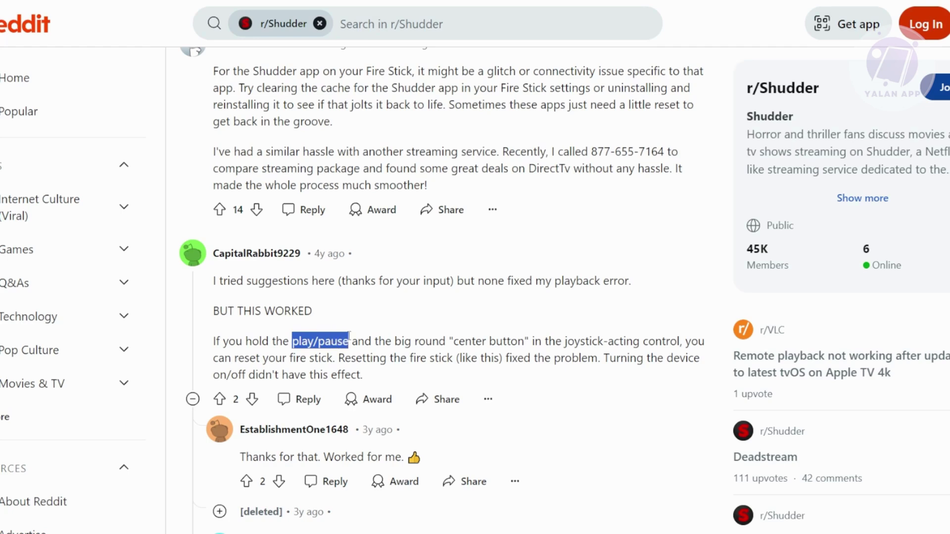
drag(454, 342, 526, 340)
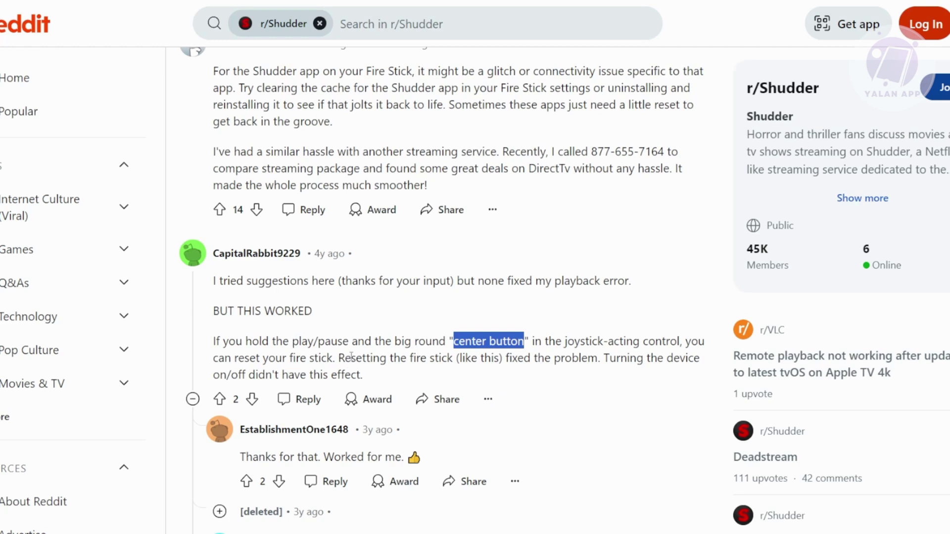
drag(344, 359, 498, 365)
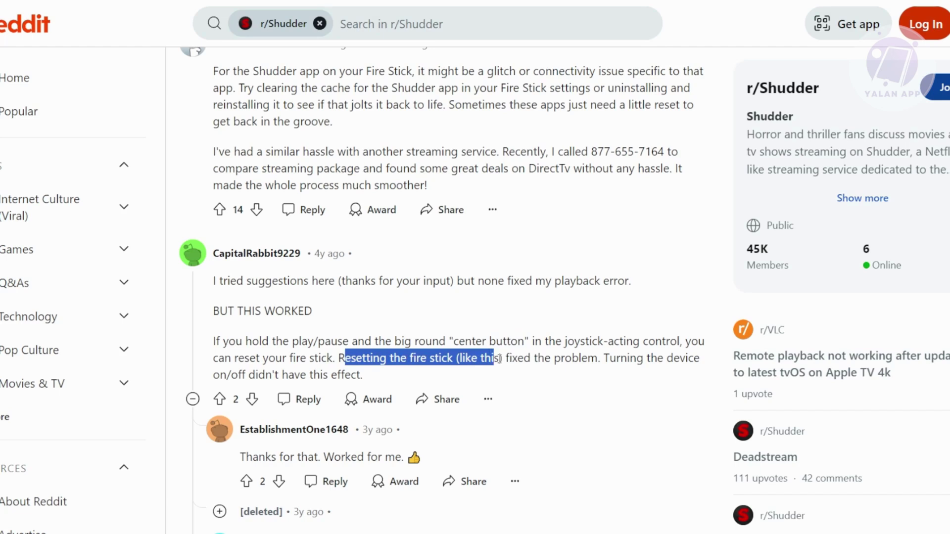